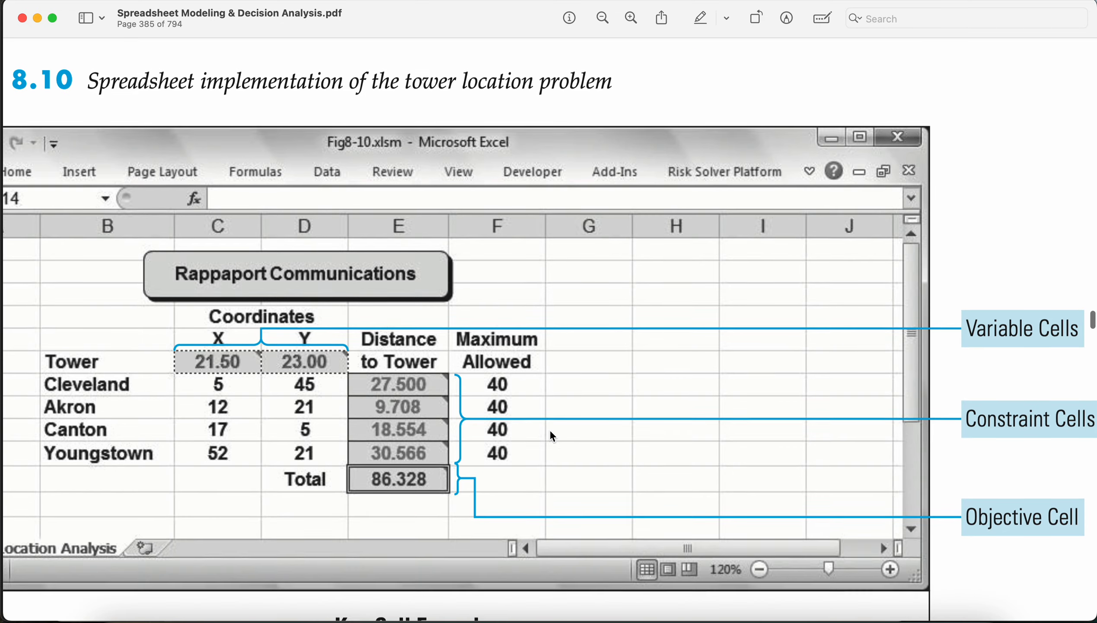
Step: Examine the textbook's spreadsheet layout for the tower location problem and the key cell formulas listed under it
scroll(550, 431, "left", 4)
scroll(551, 435, "down", 2)
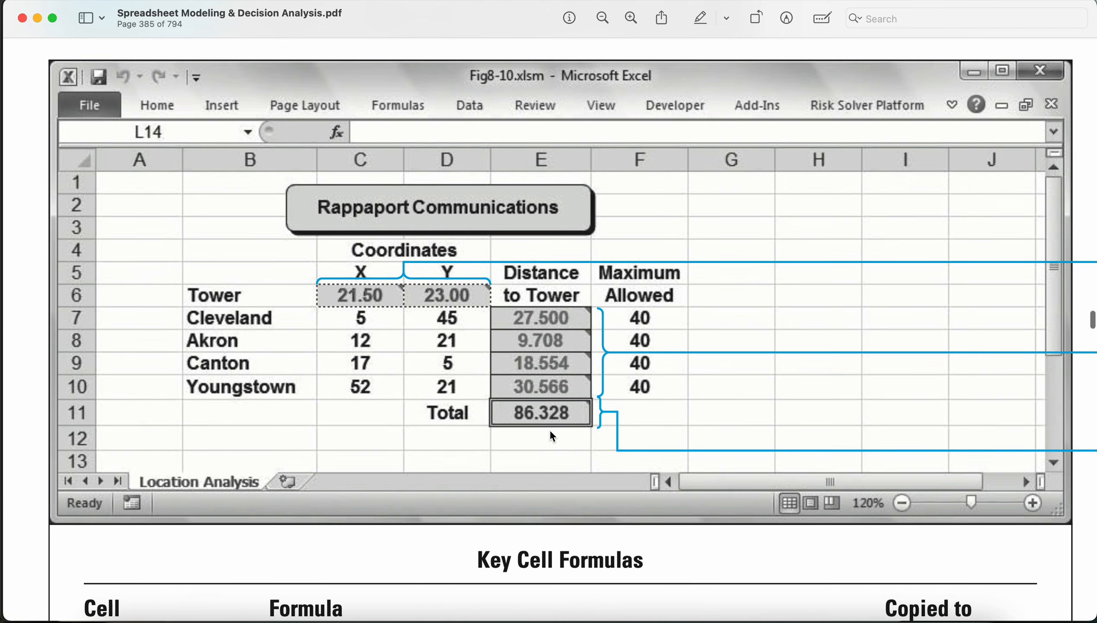
scroll(551, 431, "right", 1)
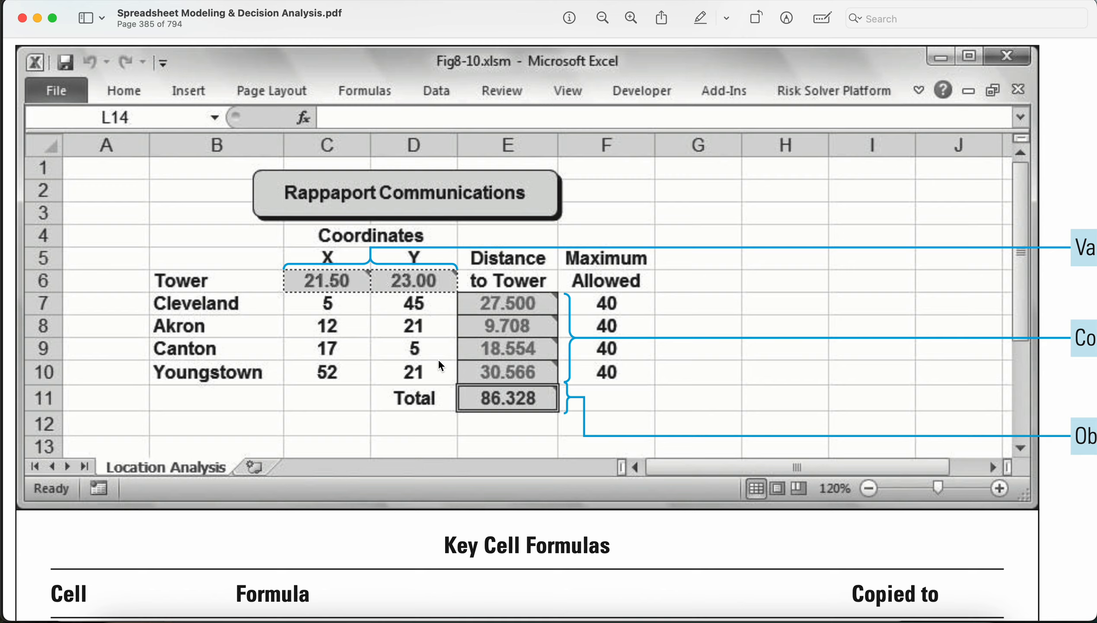
scroll(441, 365, "down", 5)
scroll(441, 364, "up", 1)
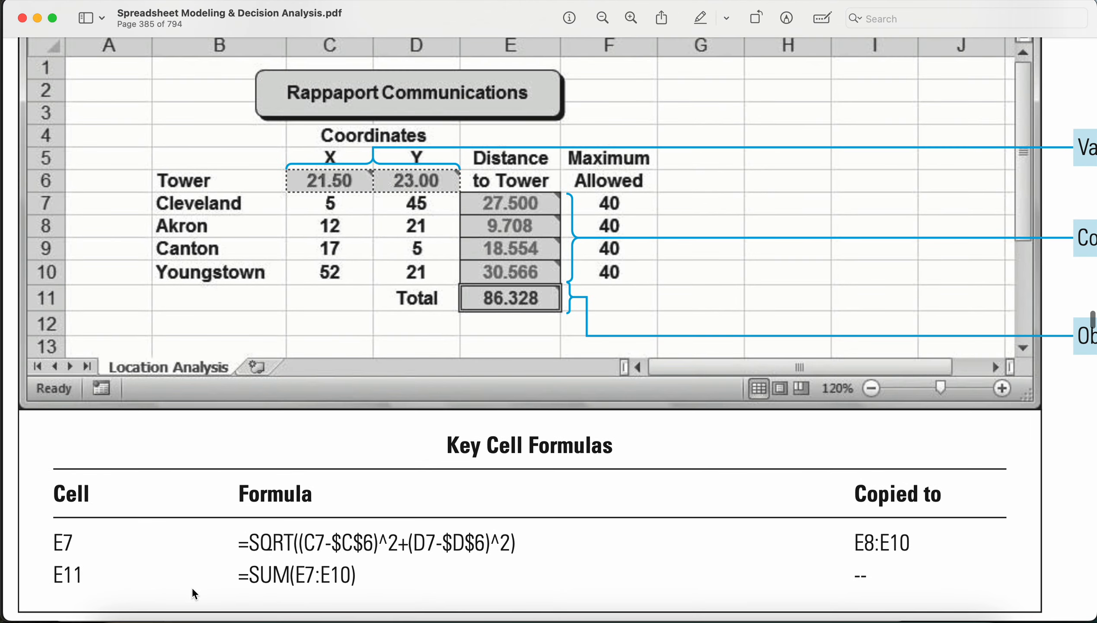
scroll(585, 427, "up", 1)
scroll(584, 425, "up", 2)
Step: Switch to the Excel workbook and review the tower coordinates in C6:D6 and the city coordinates in C7:D10
key("super+Tab")
key("super+Tab")
key("super+Tab")
key("super+Tab")
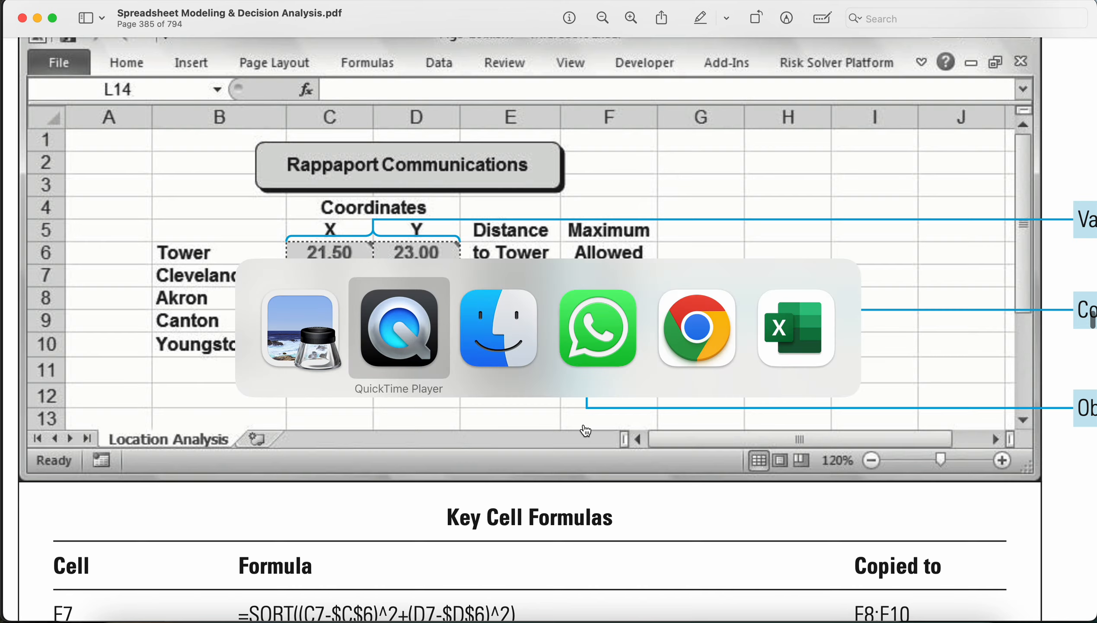
key("super+Tab")
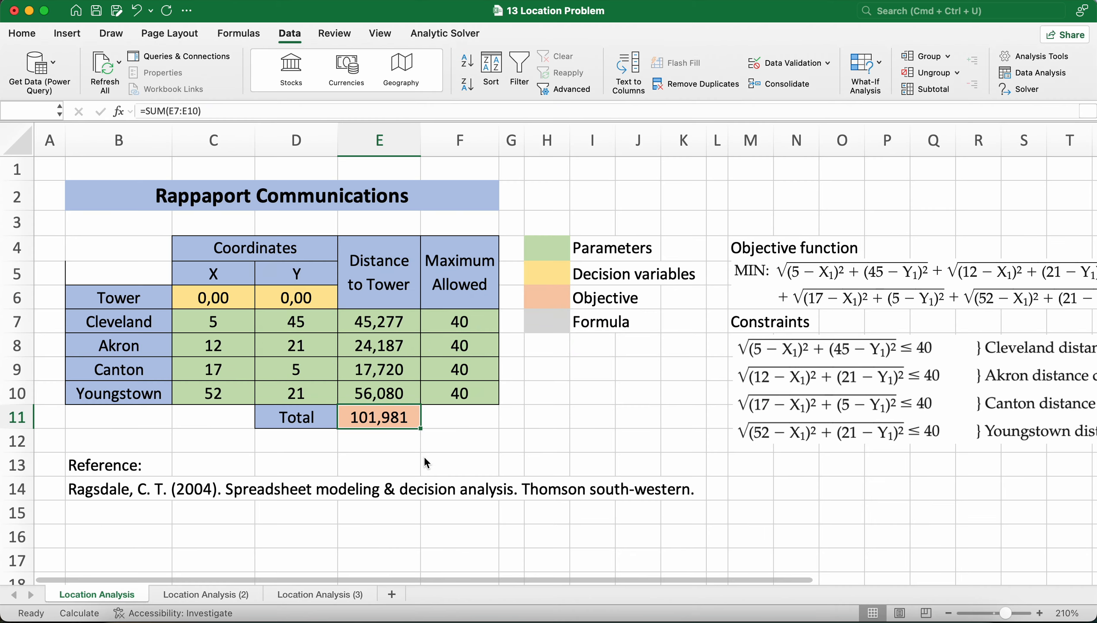
left_click(220, 297)
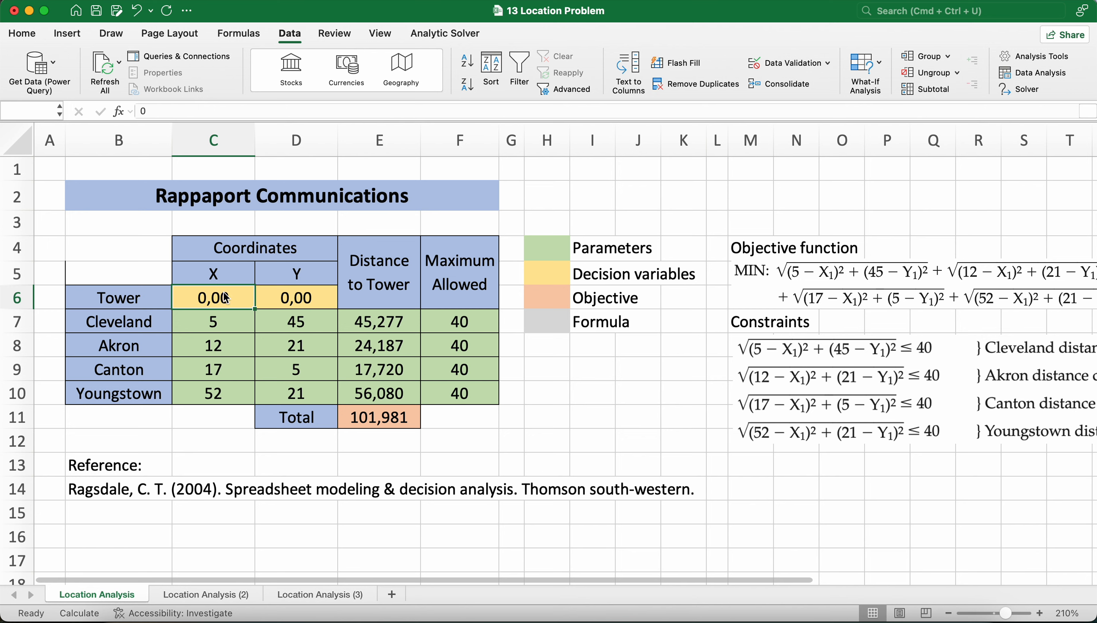
left_click_drag(225, 297, 297, 299)
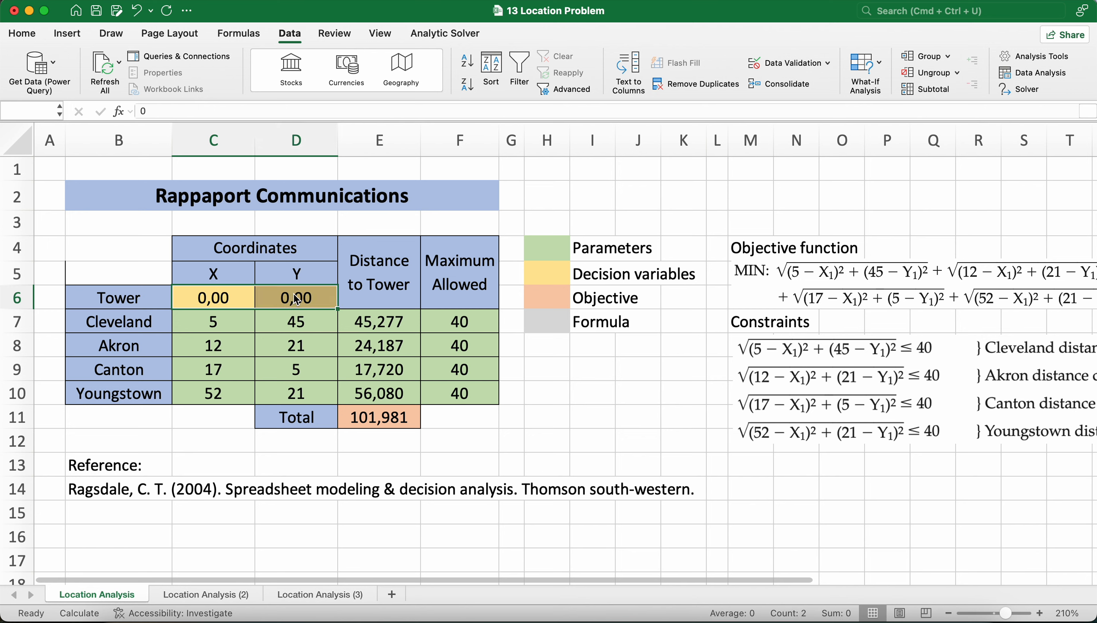
left_click_drag(223, 322, 295, 399)
left_click(235, 321)
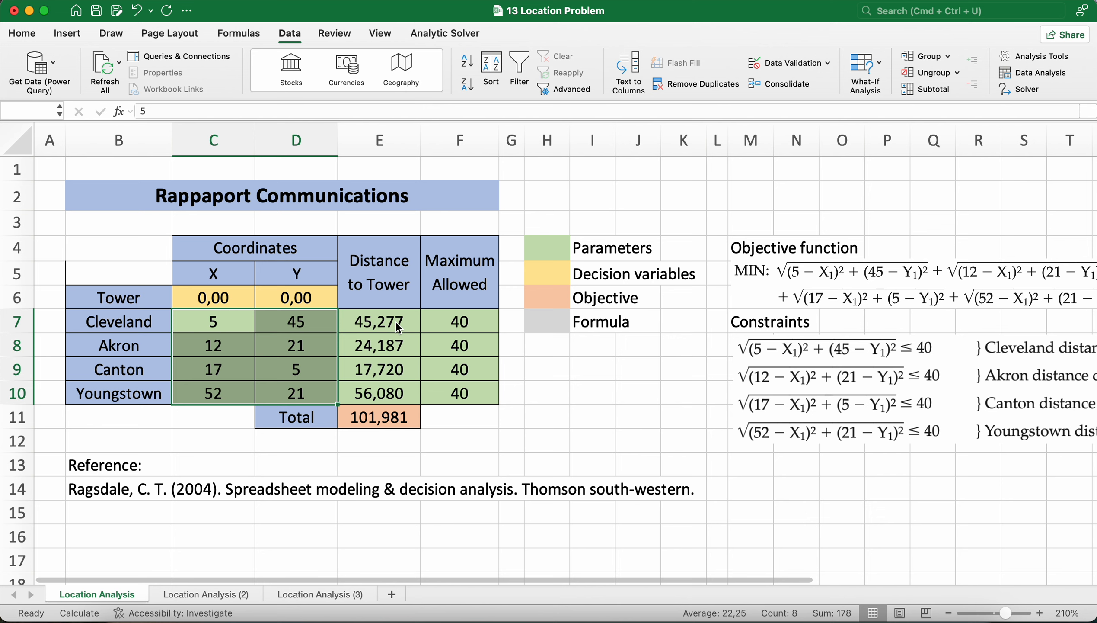
left_click(220, 299)
left_click(316, 300)
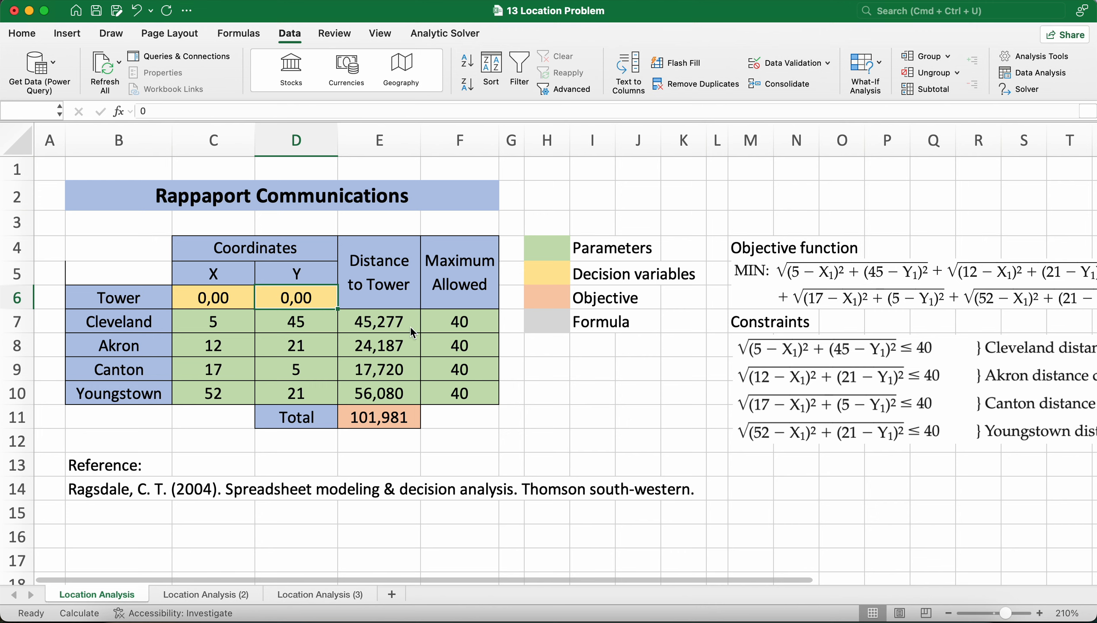
Step: Inspect the distance-to-tower formulas for the four cities in E7:E10 without changing them
key("super+Tab")
double_click(391, 322)
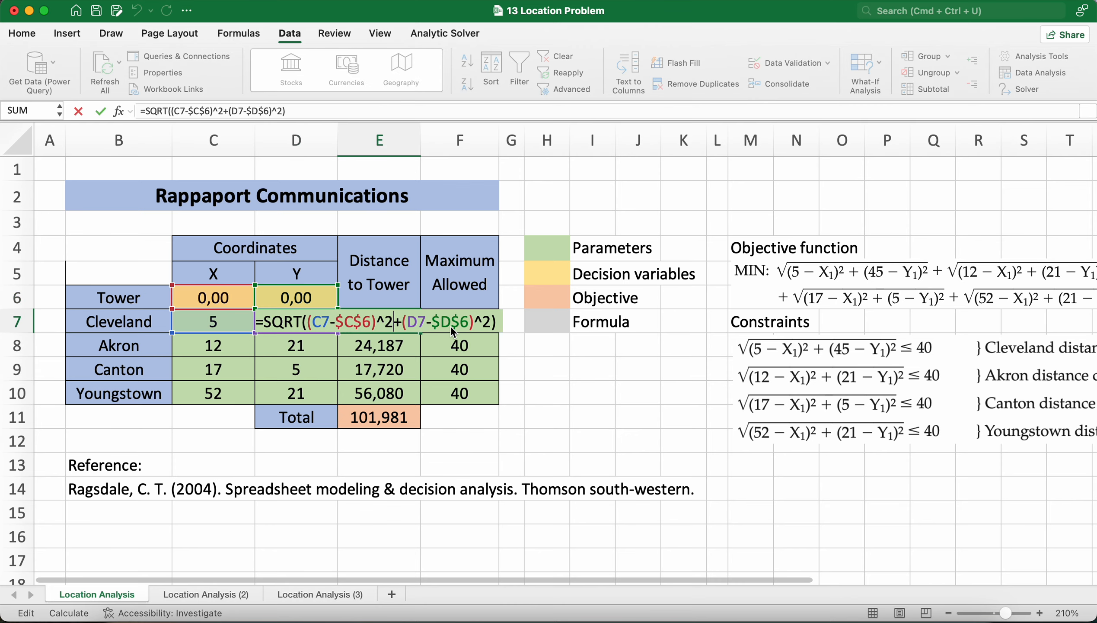
key("Return")
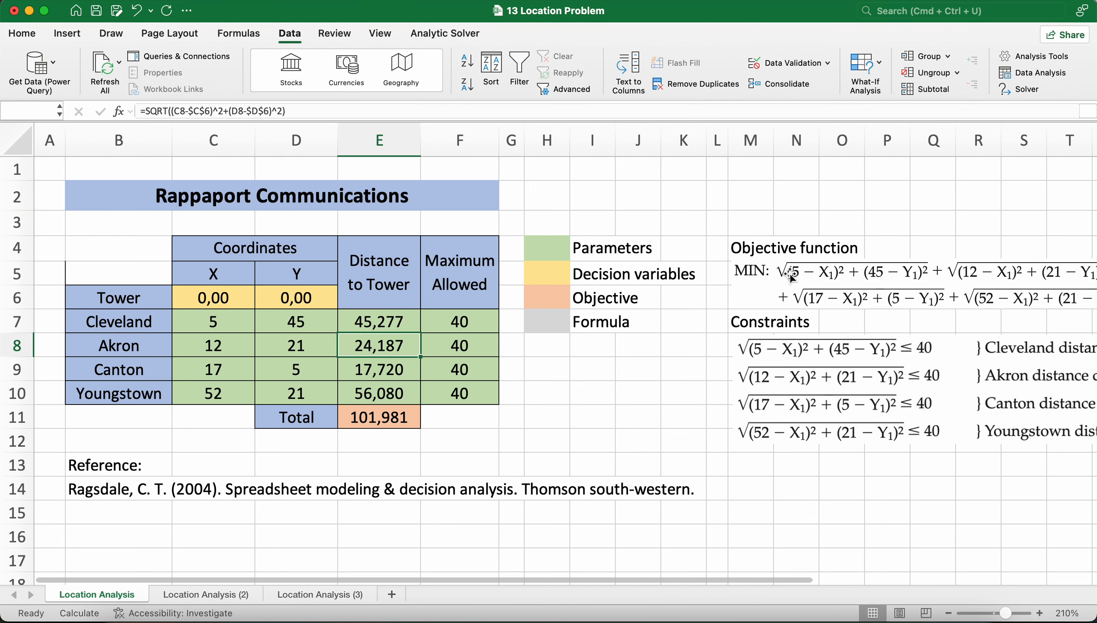
double_click(399, 327)
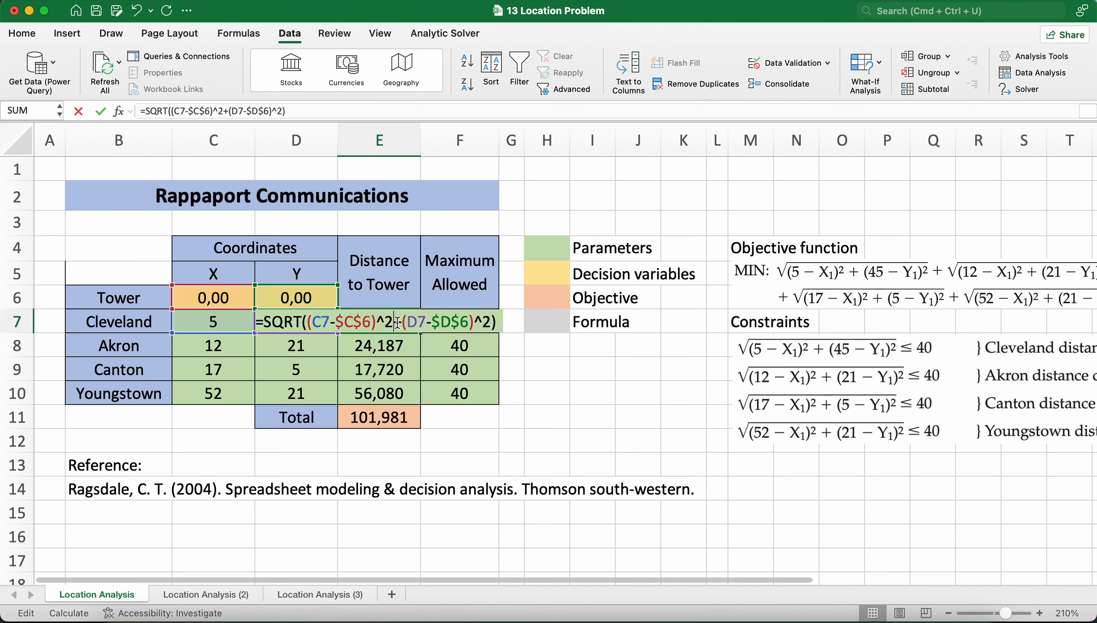
key("Return")
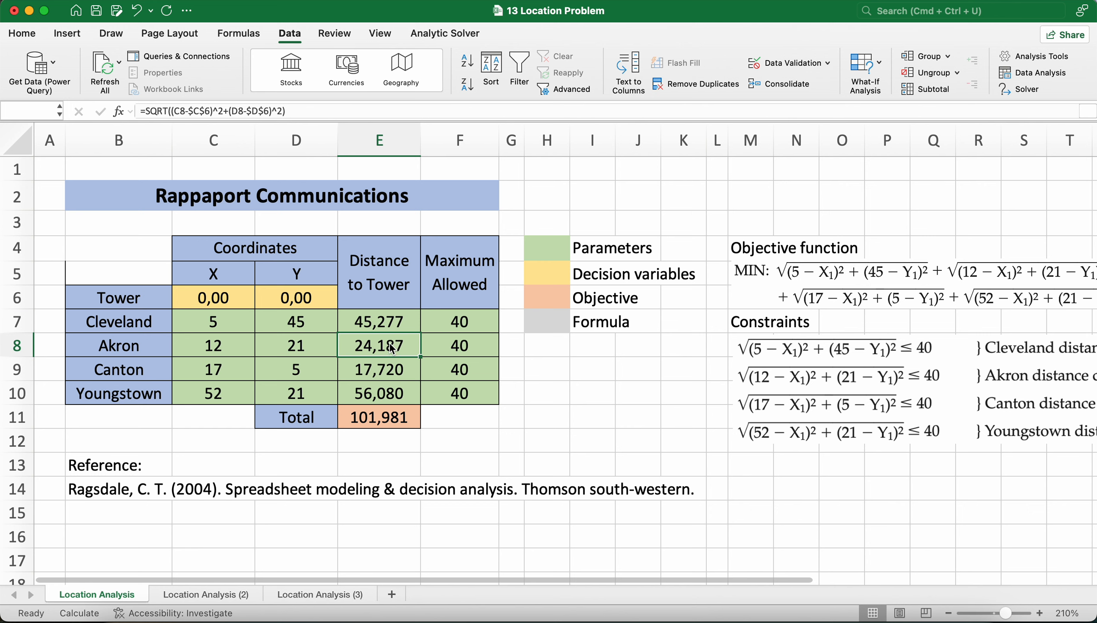
double_click(392, 348)
key("Return")
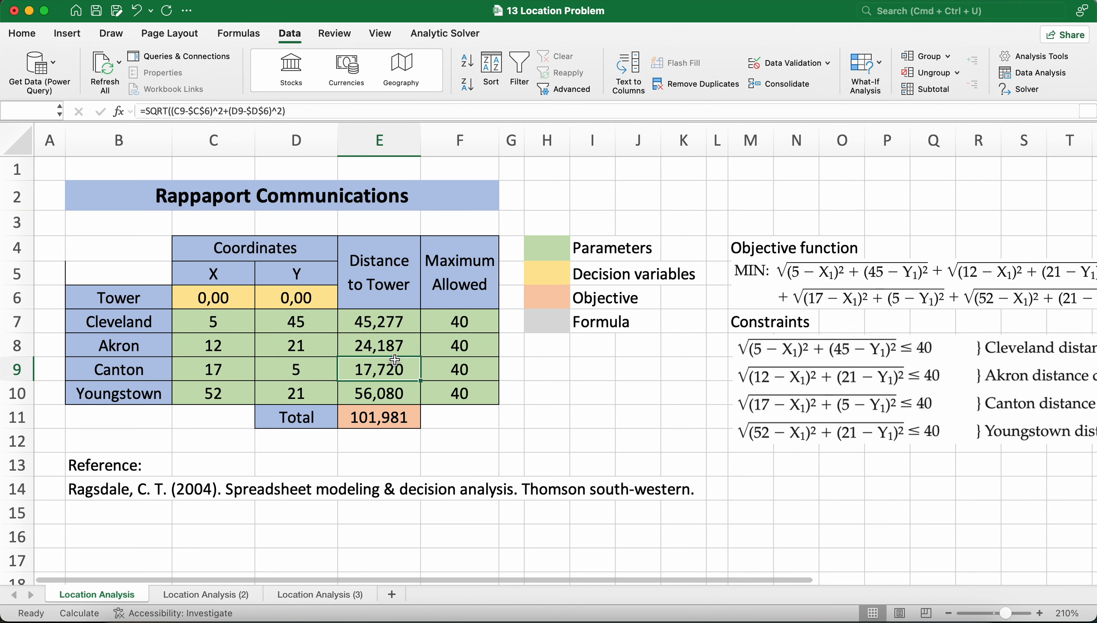
left_click(405, 393)
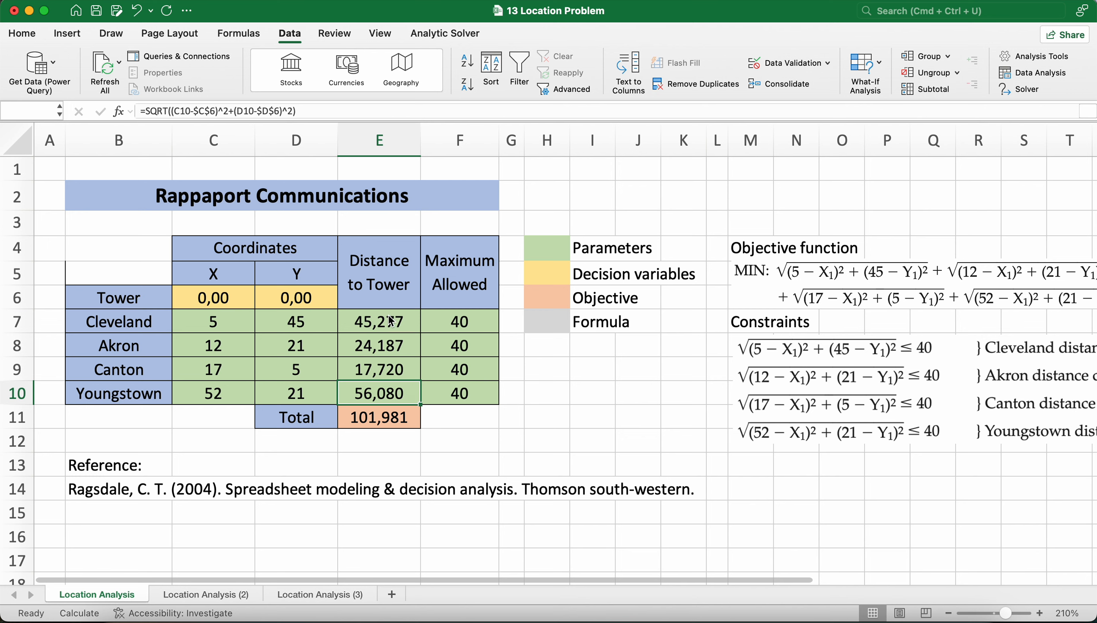
left_click_drag(391, 323, 394, 392)
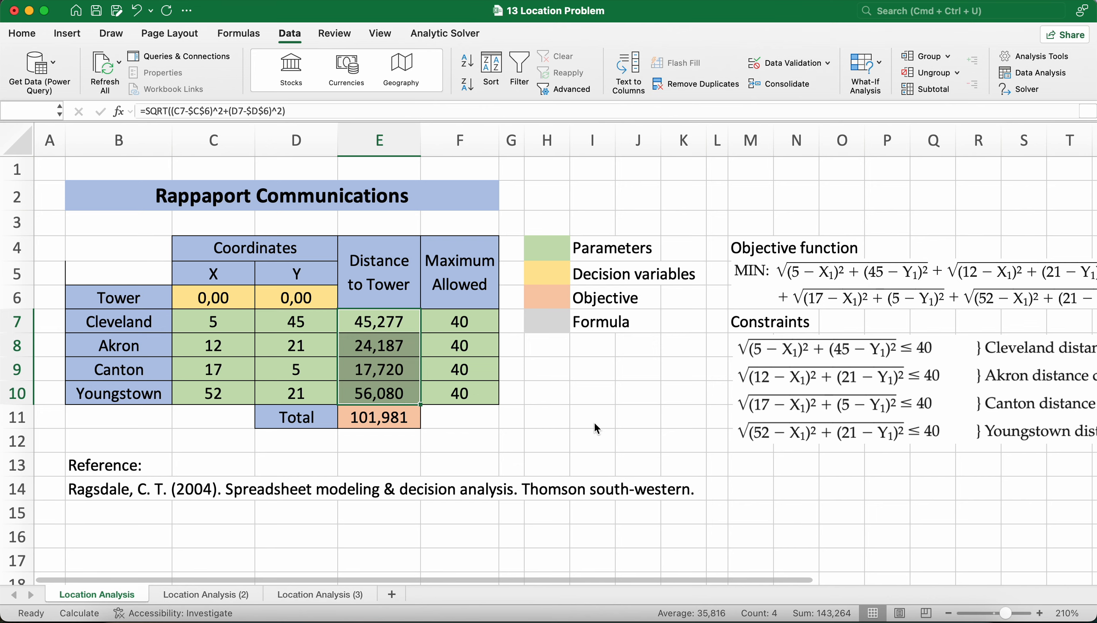
Step: Review the written objective function and constraints against the total distance and the maximum allowed distances in the table
scroll(594, 421, "right", 3)
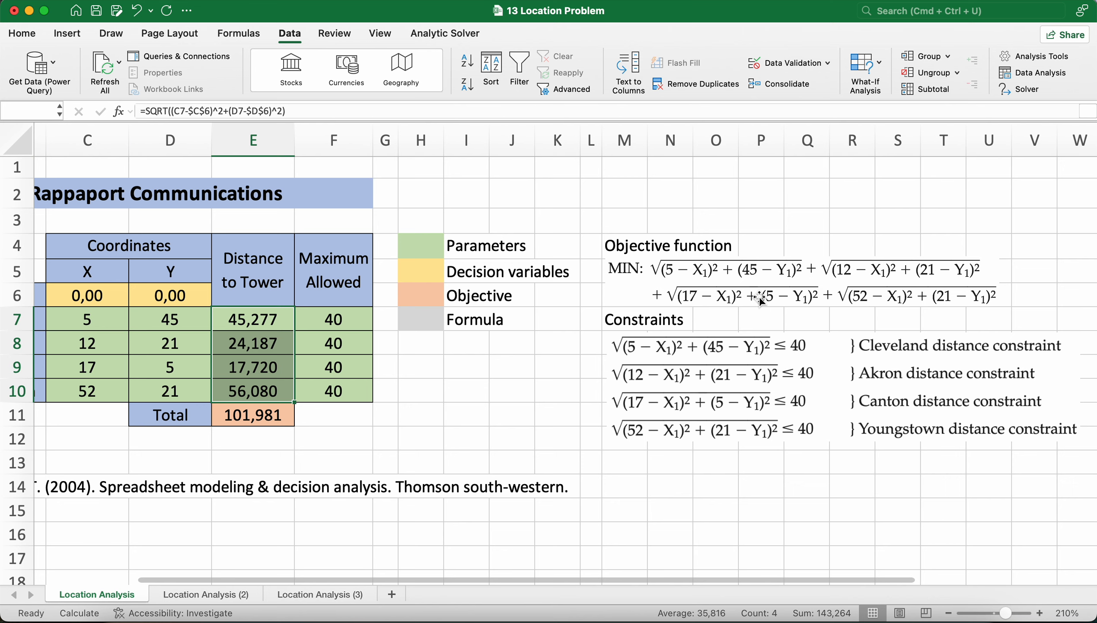
scroll(443, 448, "left", 3)
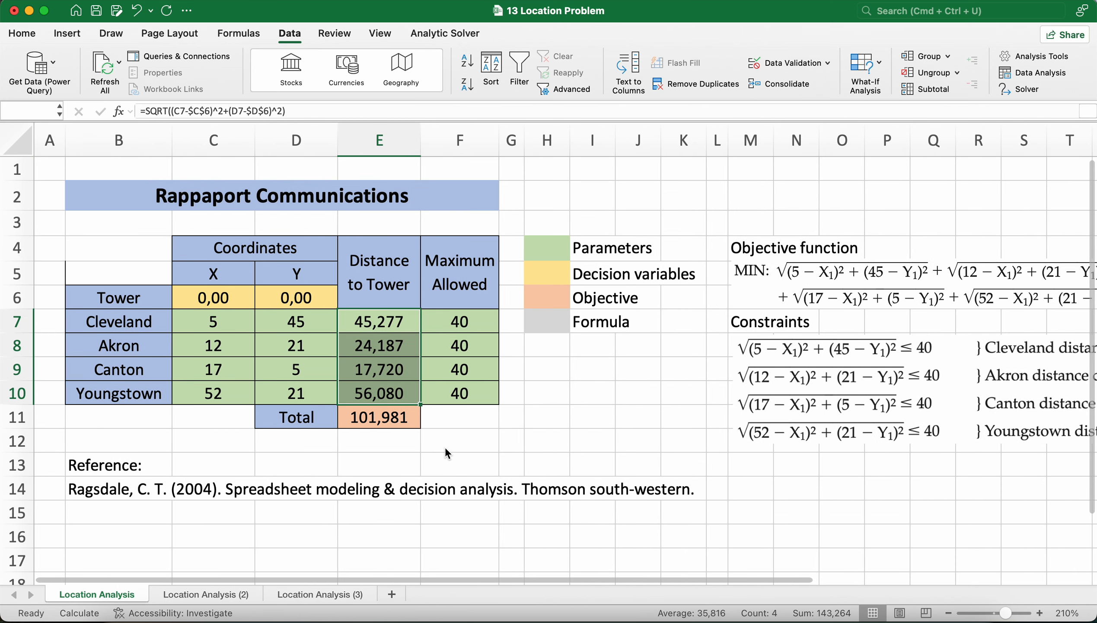
left_click(371, 442)
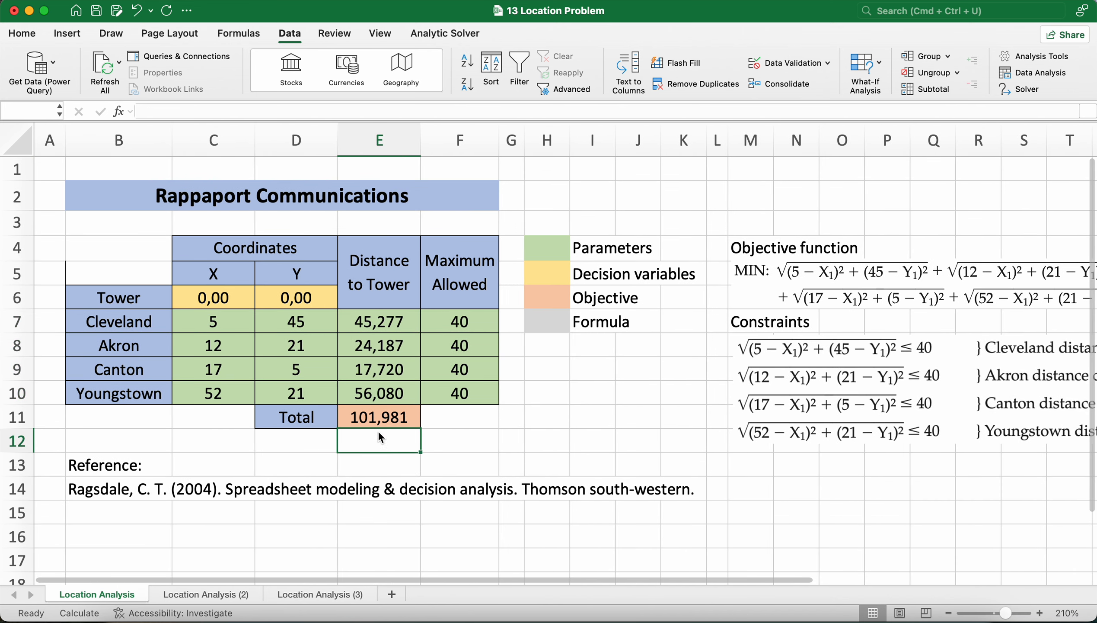
left_click(470, 322)
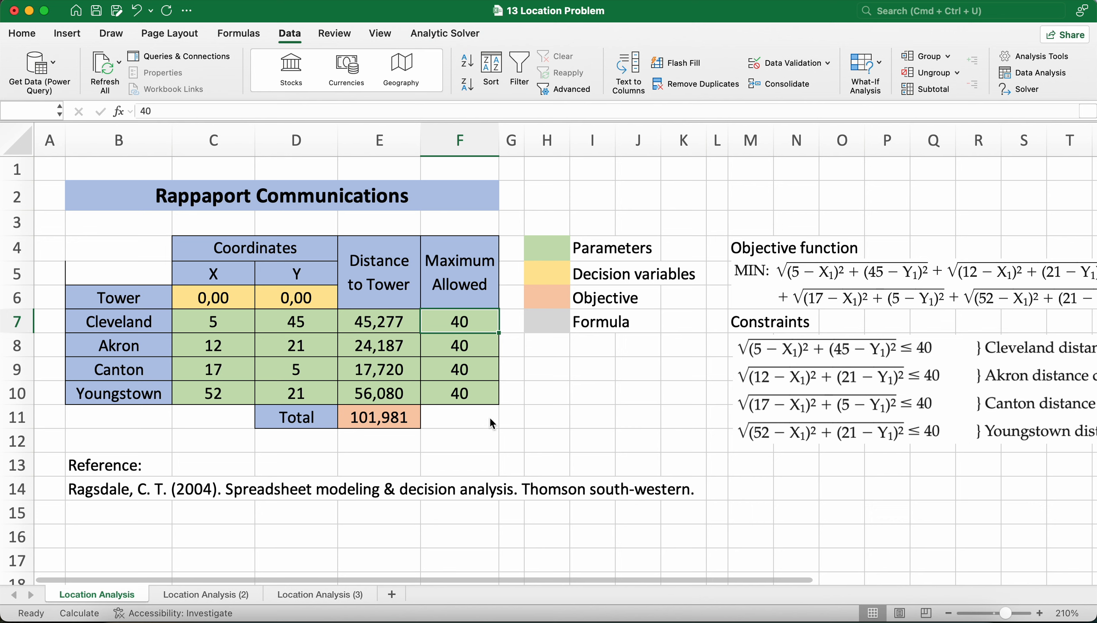
left_click(541, 438)
Step: Switch to the textbook PDF and read the Solver settings and options for the tower location problem
key("super+Tab")
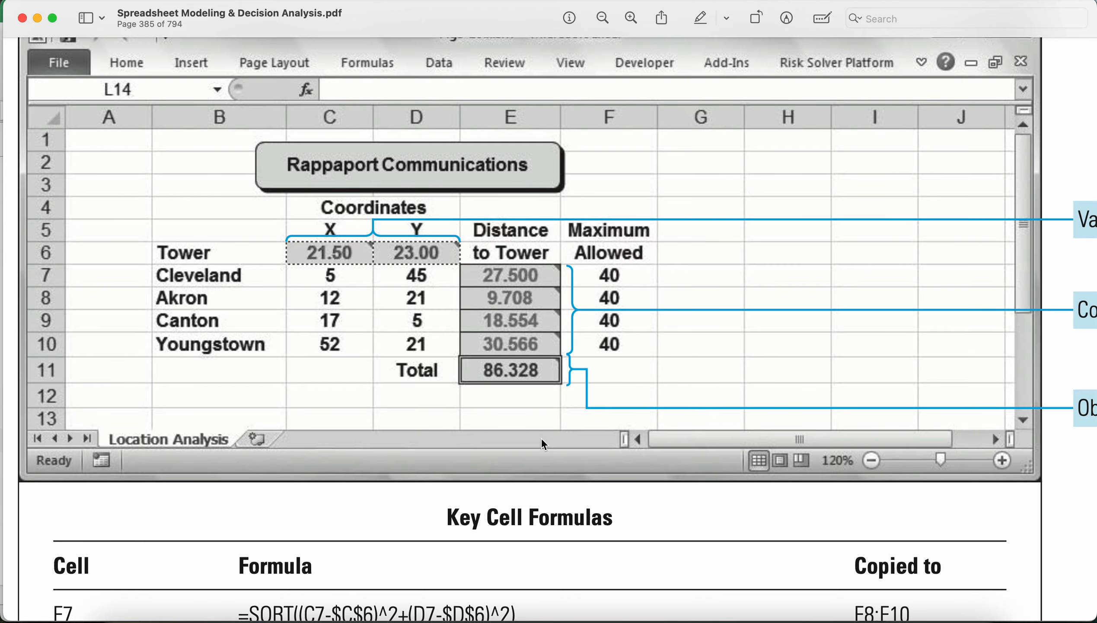
scroll(542, 440, "down", 20)
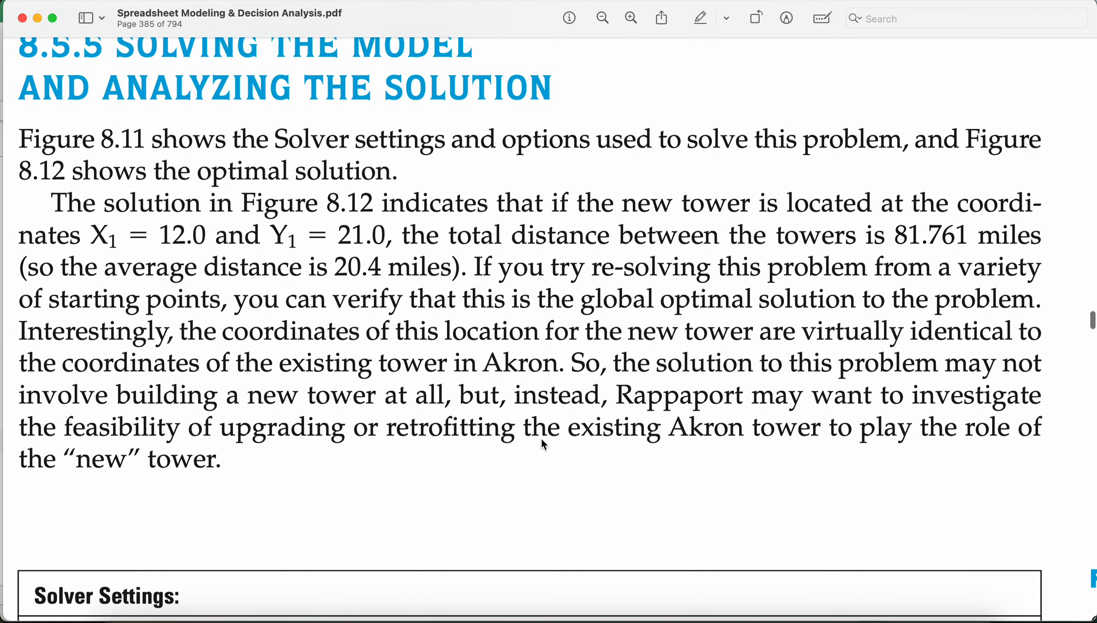
scroll(542, 443, "down", 10)
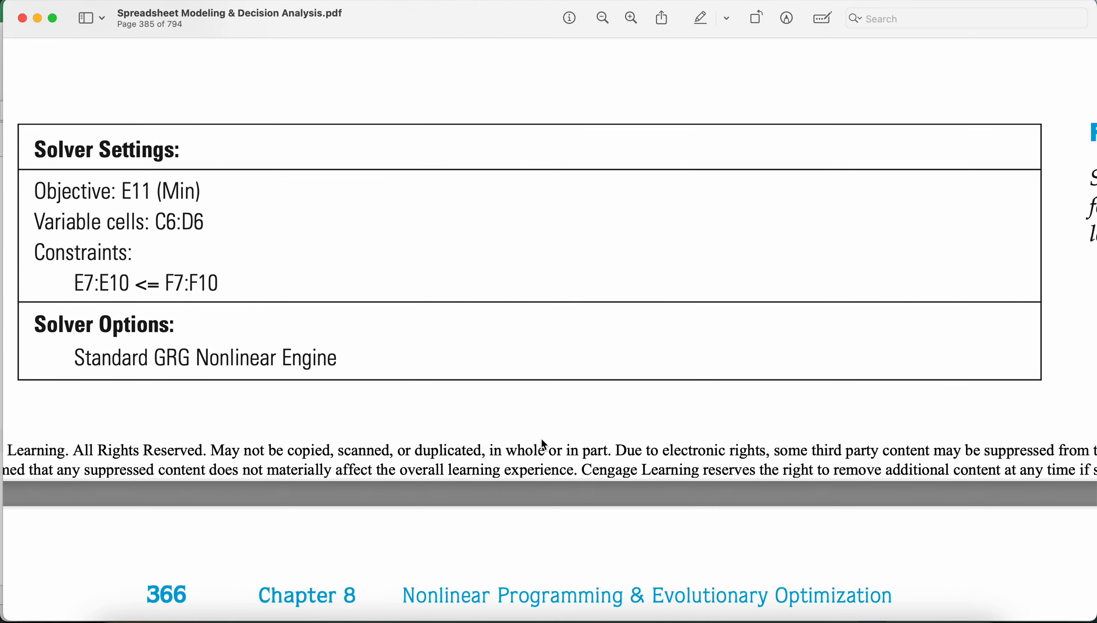
Step: Return to the Excel workbook, open Solver and check its objective, the variable cells C6:D6 and the distance constraint
key("super+Tab")
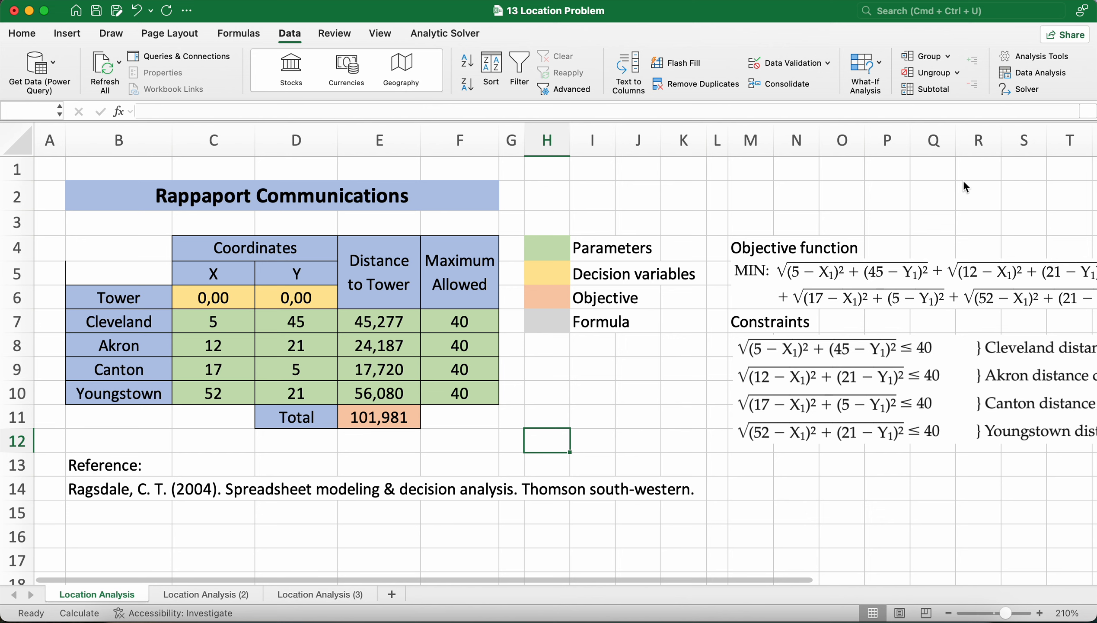
left_click(1022, 89)
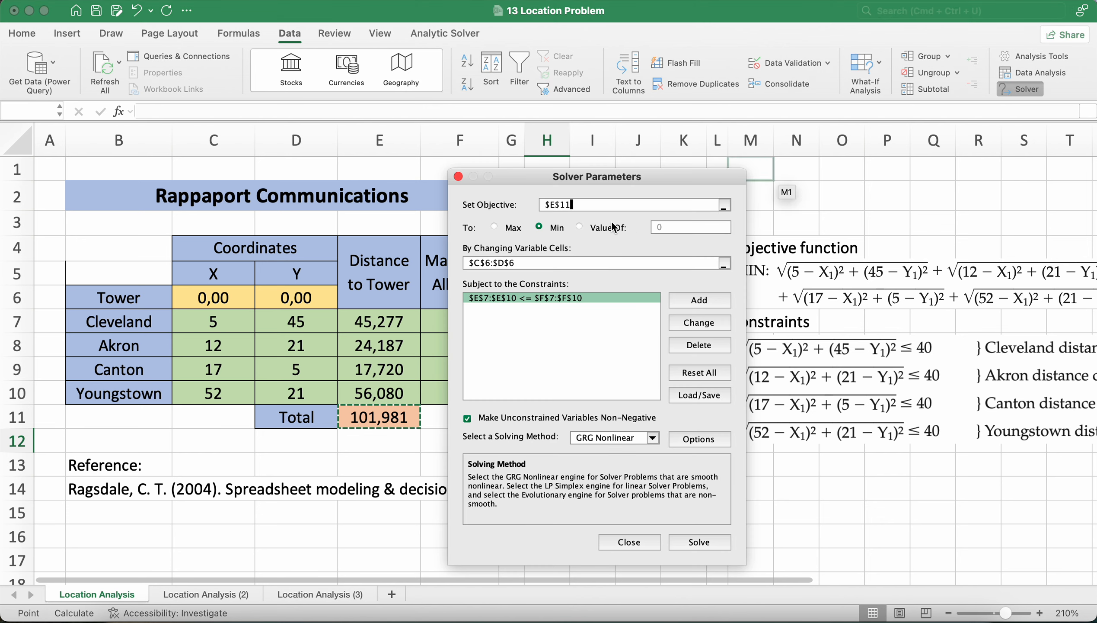
left_click_drag(583, 172, 718, 167)
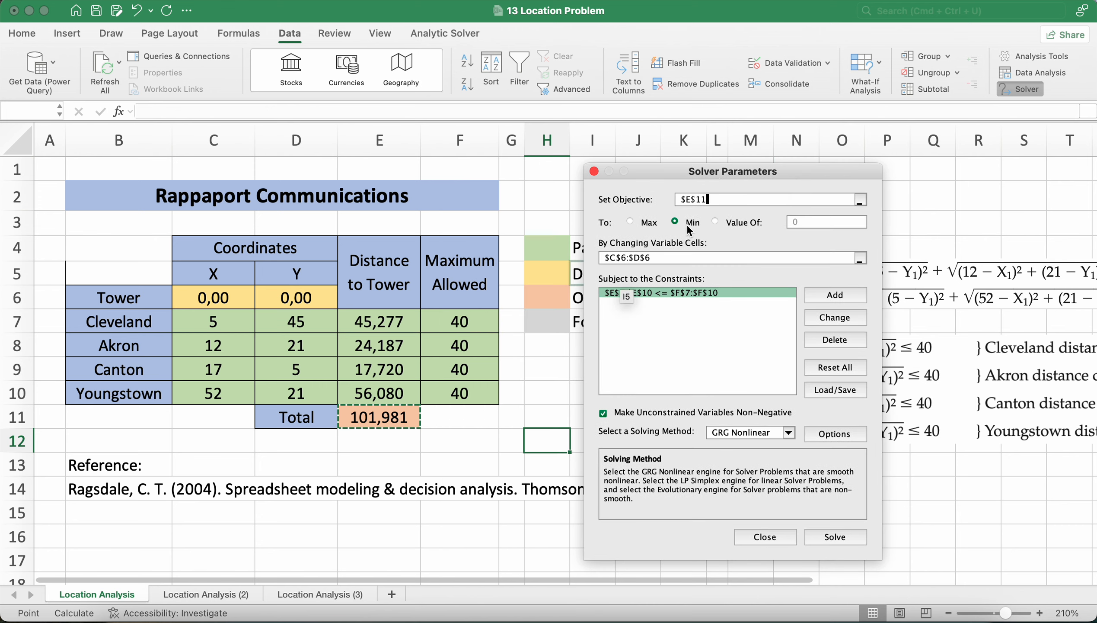
left_click(676, 259)
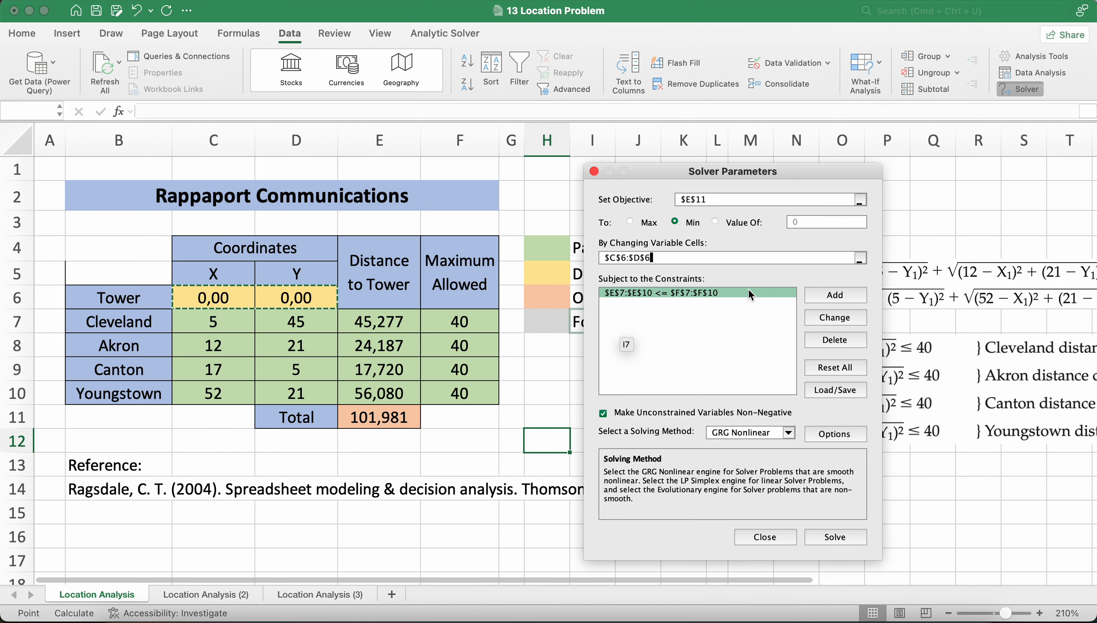
left_click(736, 291)
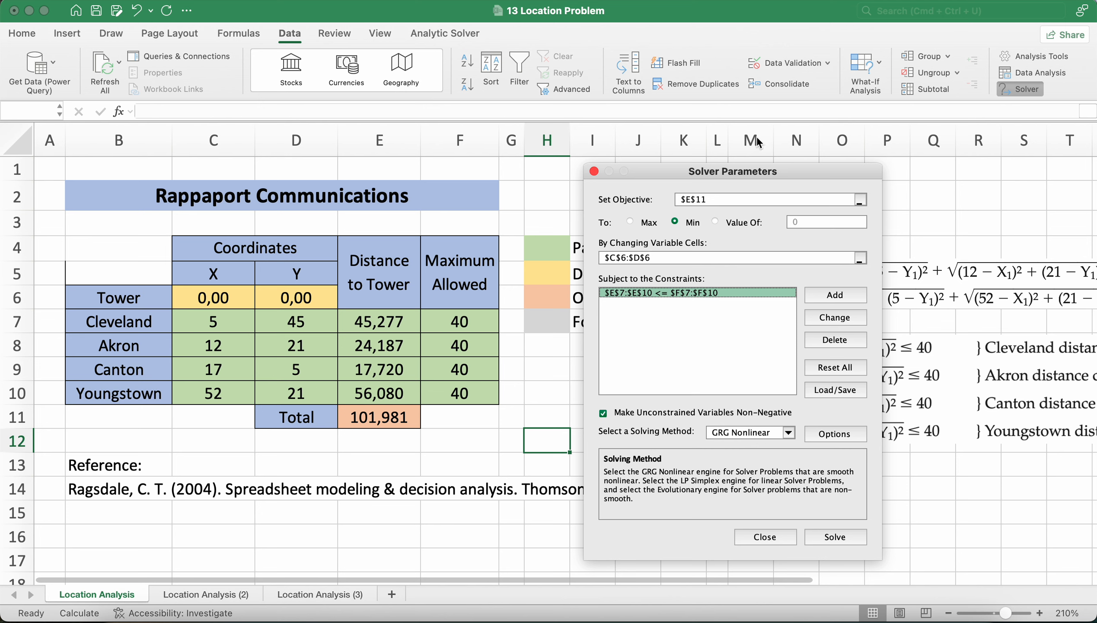
Step: Solve the model with the GRG Nonlinear method and keep the Solver solution
left_click_drag(682, 171, 614, 167)
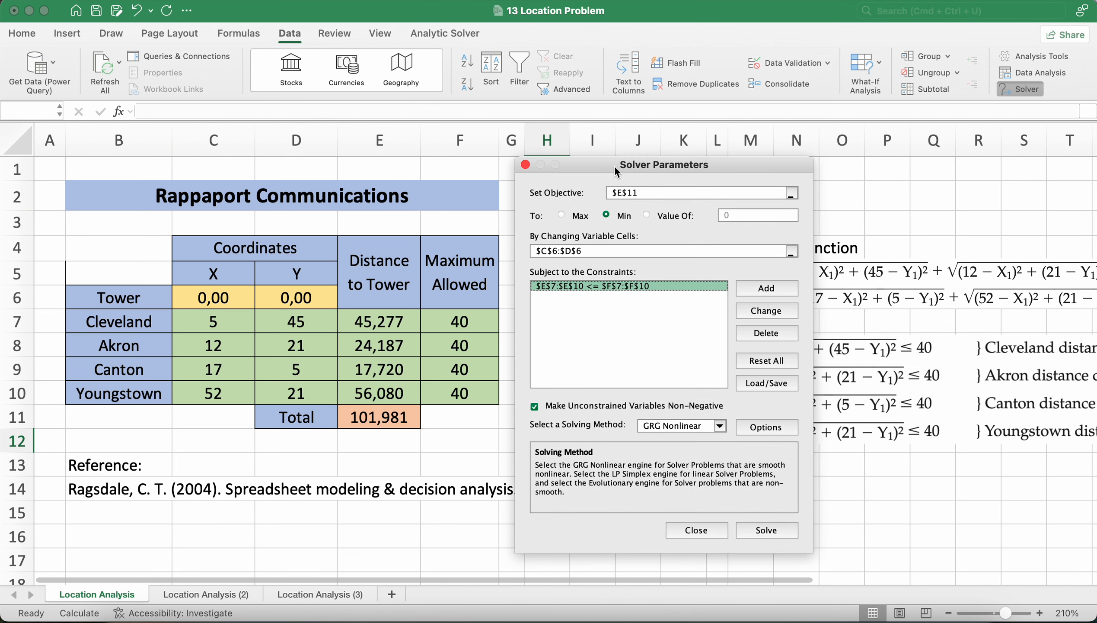
left_click(685, 424)
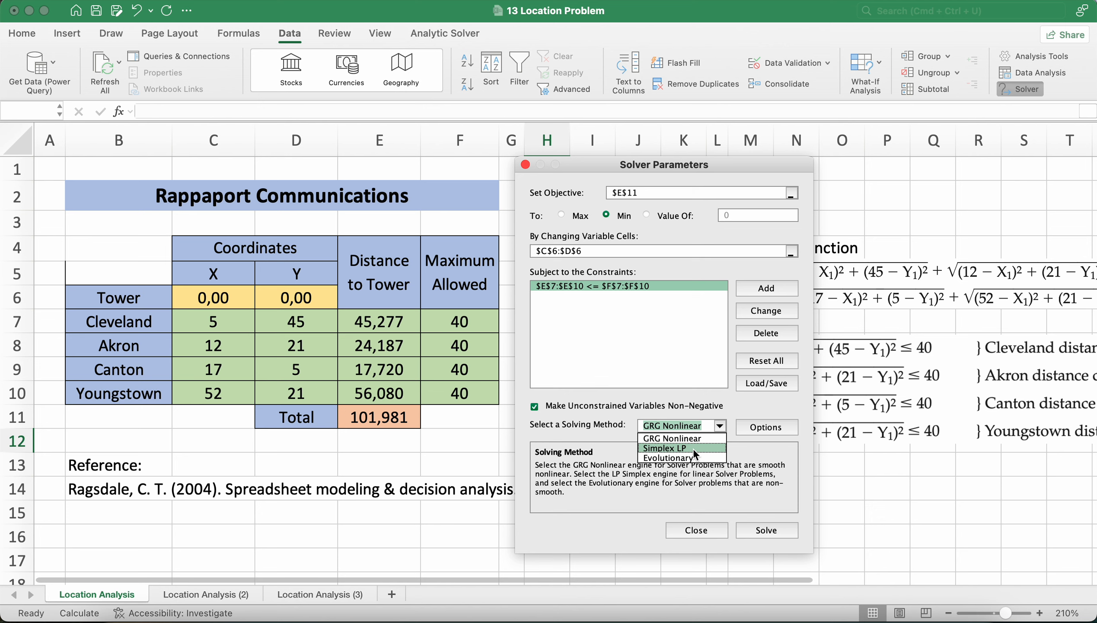
left_click_drag(634, 168, 497, 153)
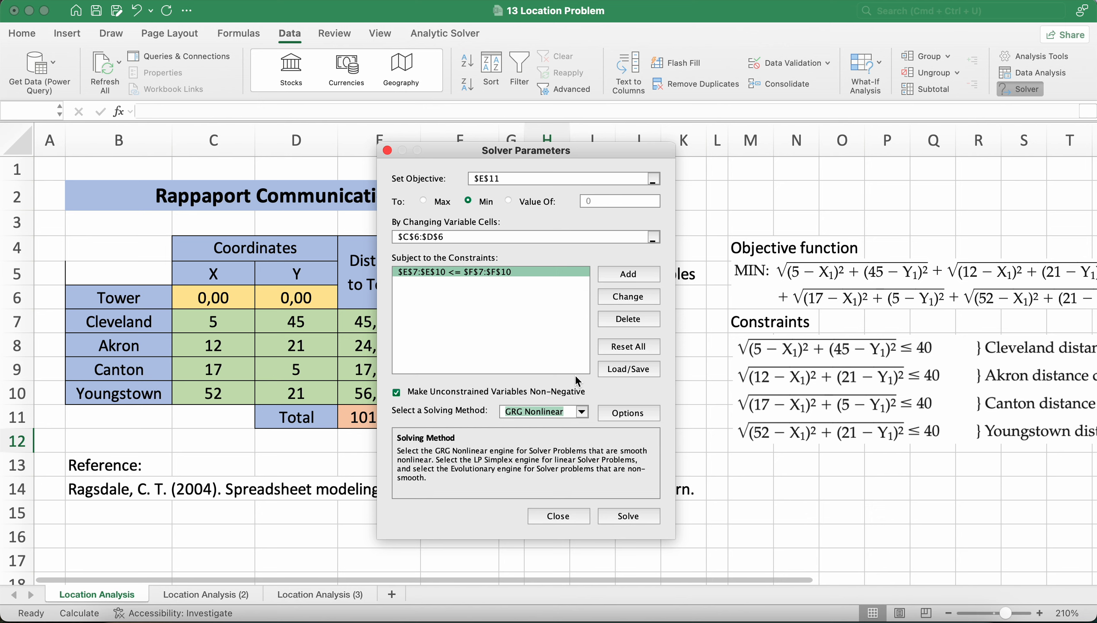
left_click(582, 413)
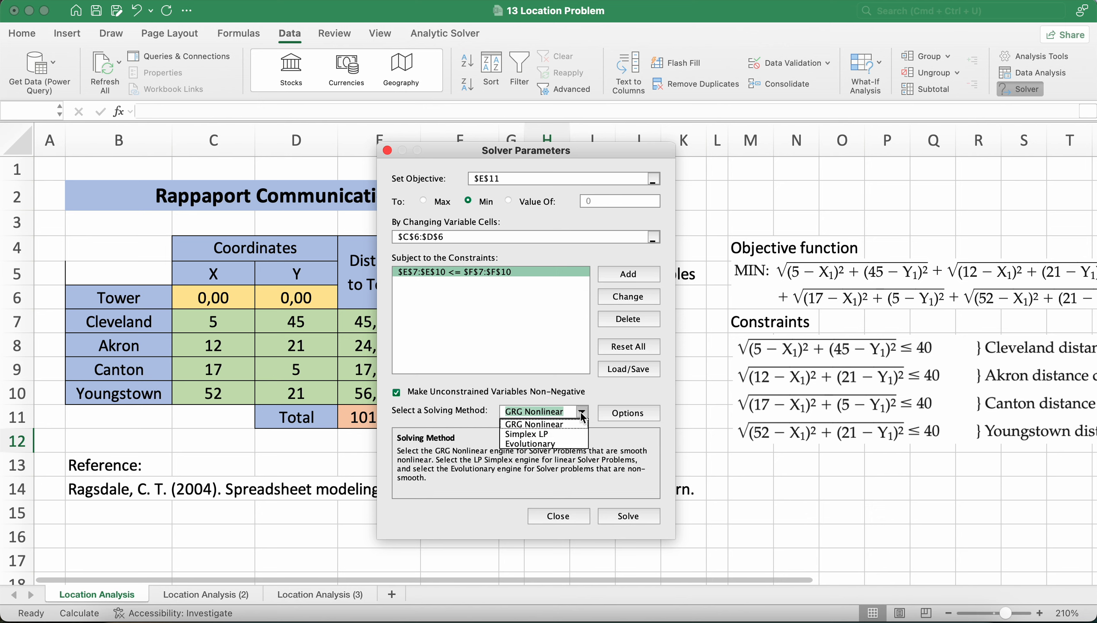
left_click(570, 422)
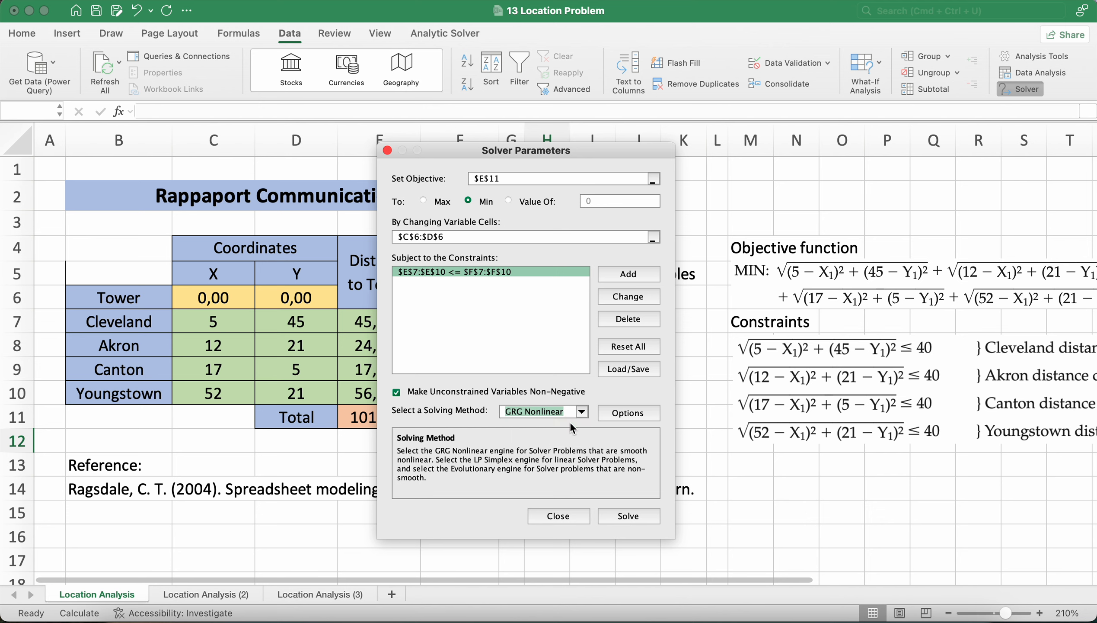
left_click(629, 515)
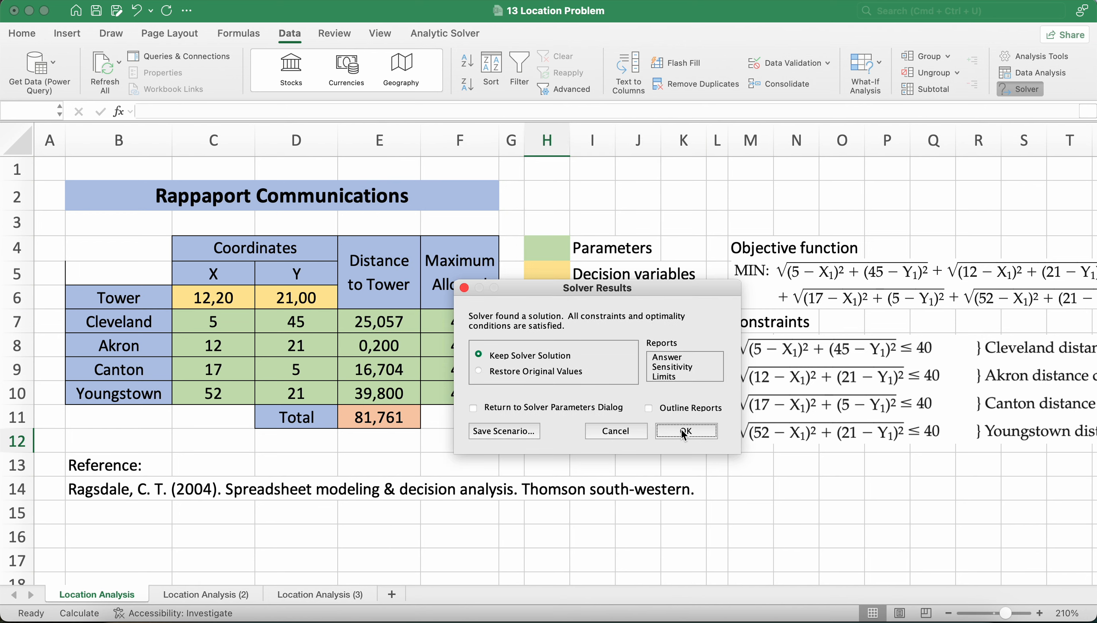
left_click(683, 429)
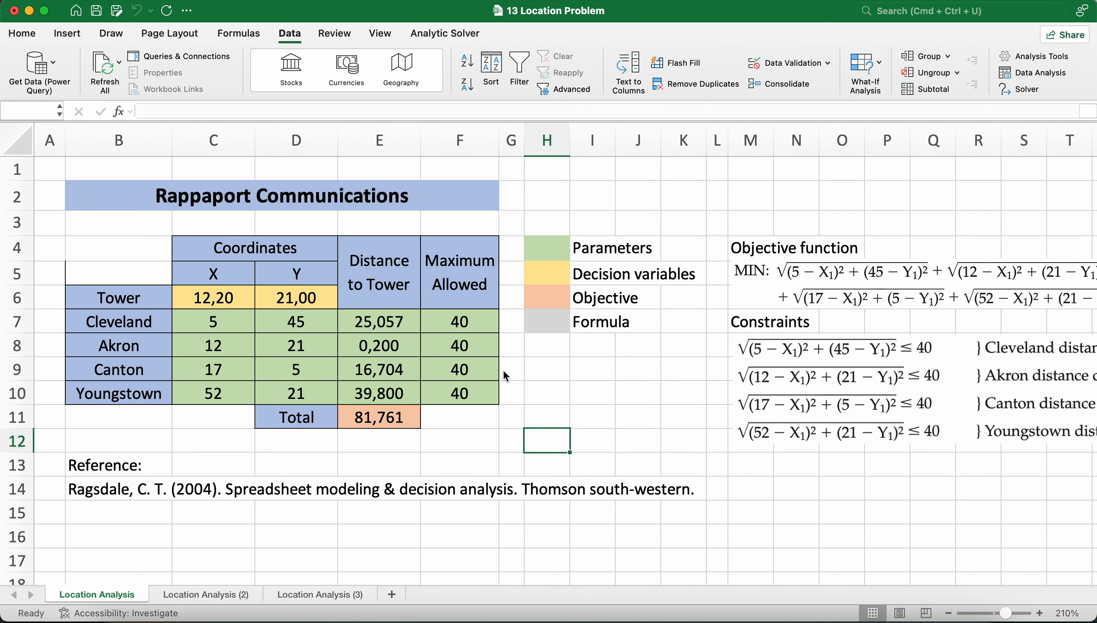
Step: Compare the solved tower coordinates, distances and total in the Excel workbook with the textbook PDF's solution for Rappaport Communications
key("super+Tab")
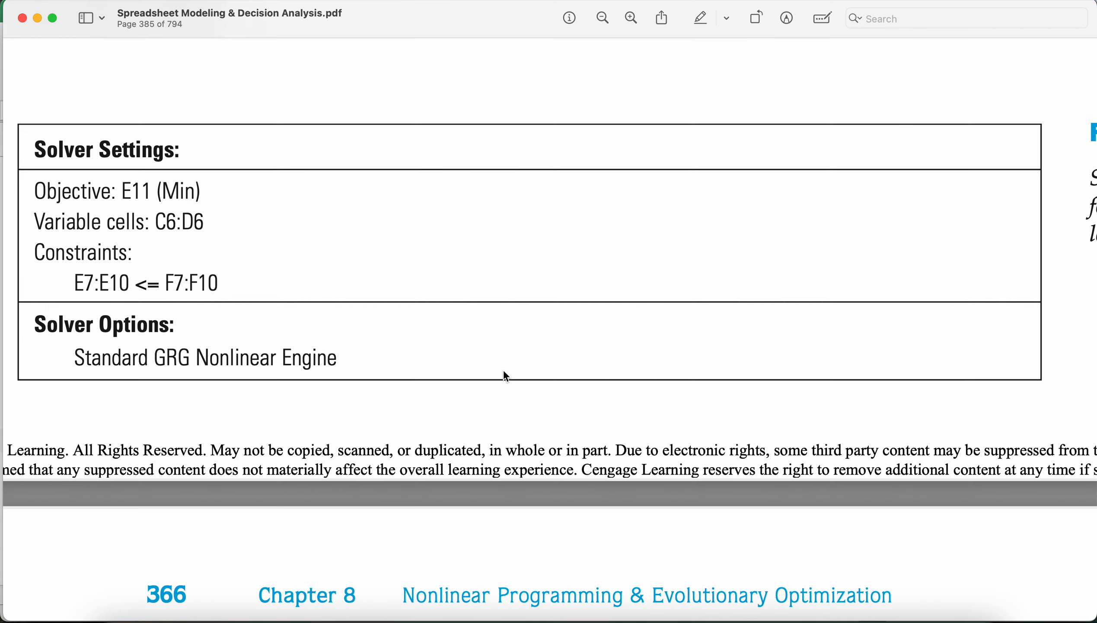
scroll(503, 376, "down", 15)
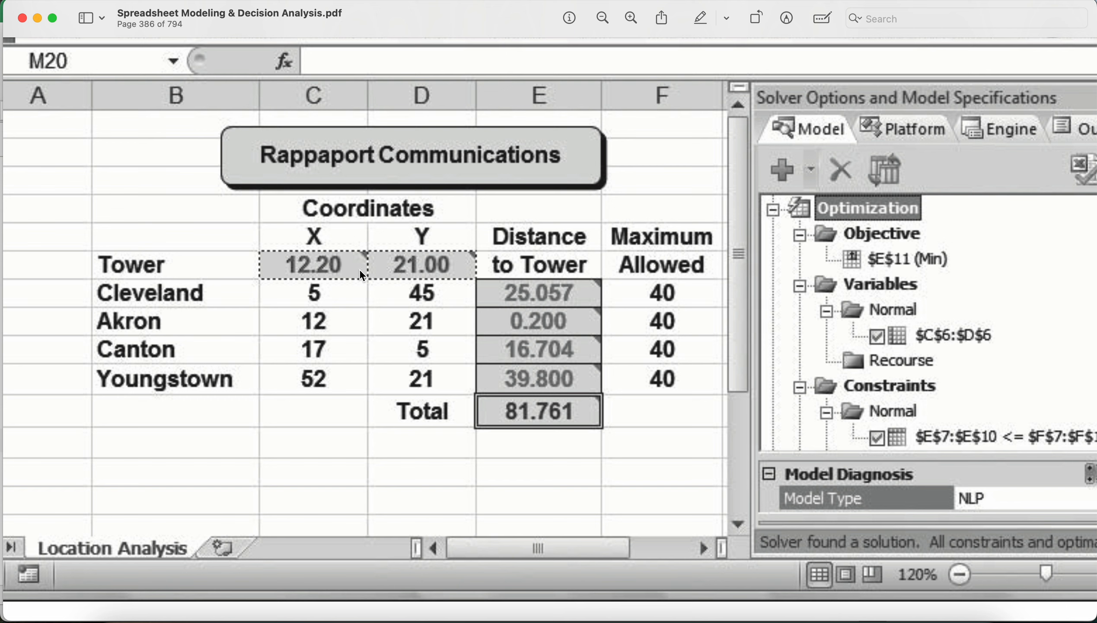
key("super+Tab")
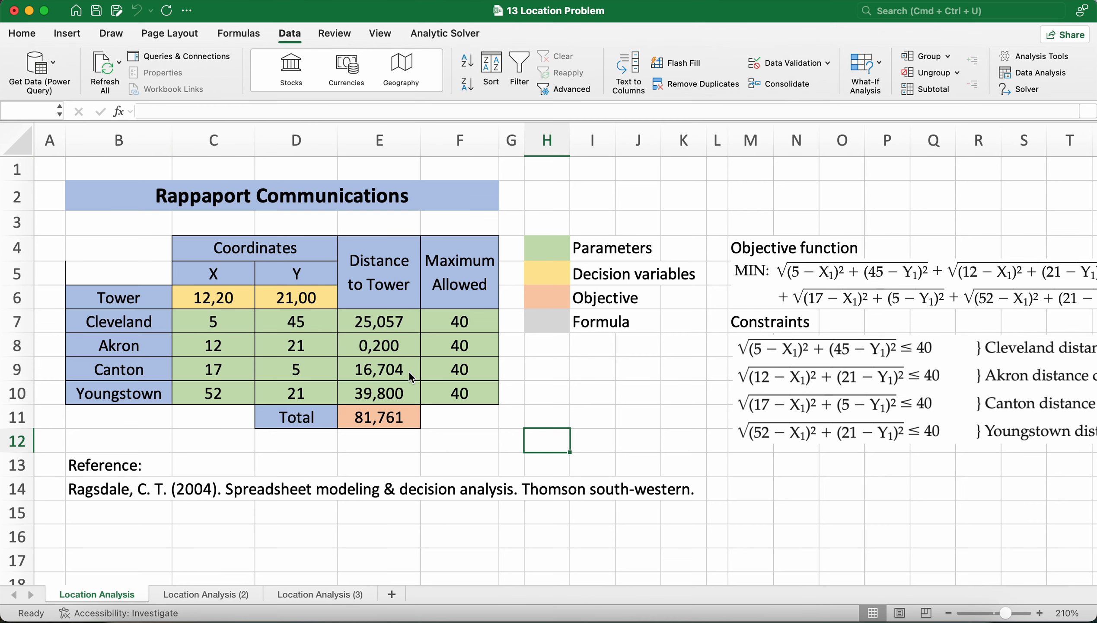
left_click(401, 420)
key("super+Tab")
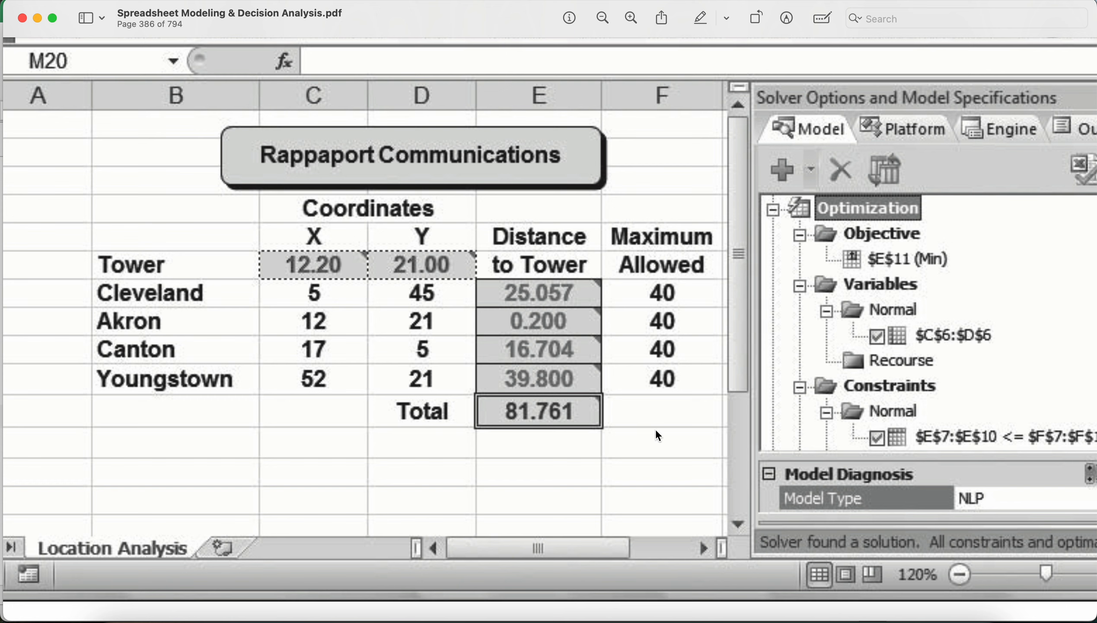
key("super+Tab")
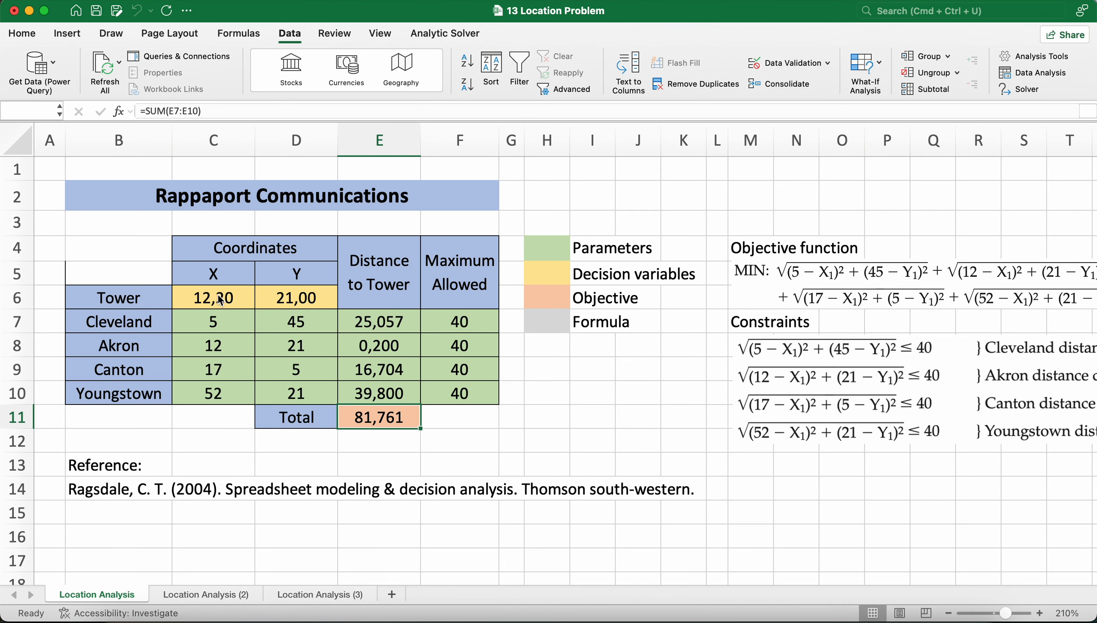
Step: Review the solved tower coordinates in C6:D6, the total distance in E11 and the distance formulas for the cities
left_click_drag(220, 300, 314, 298)
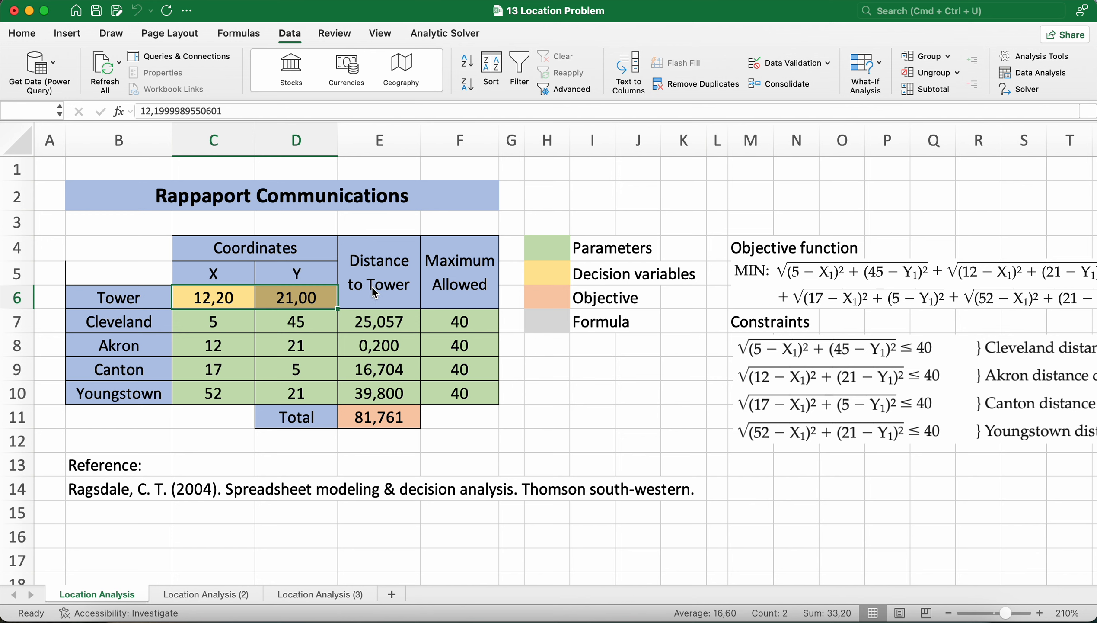
left_click(390, 423)
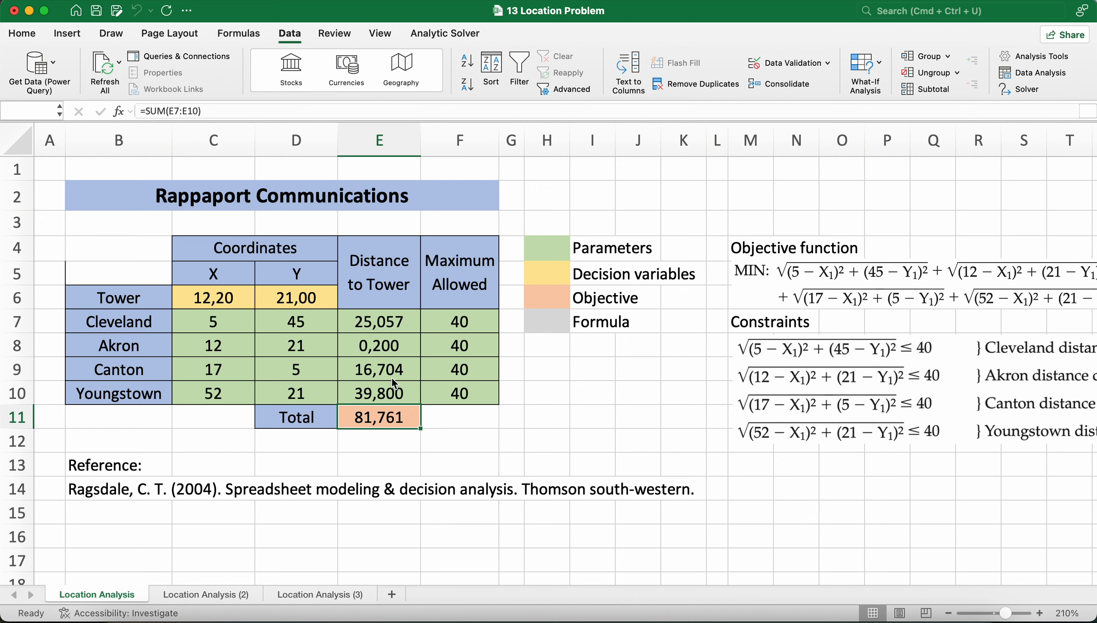
left_click(406, 329)
left_click(407, 345)
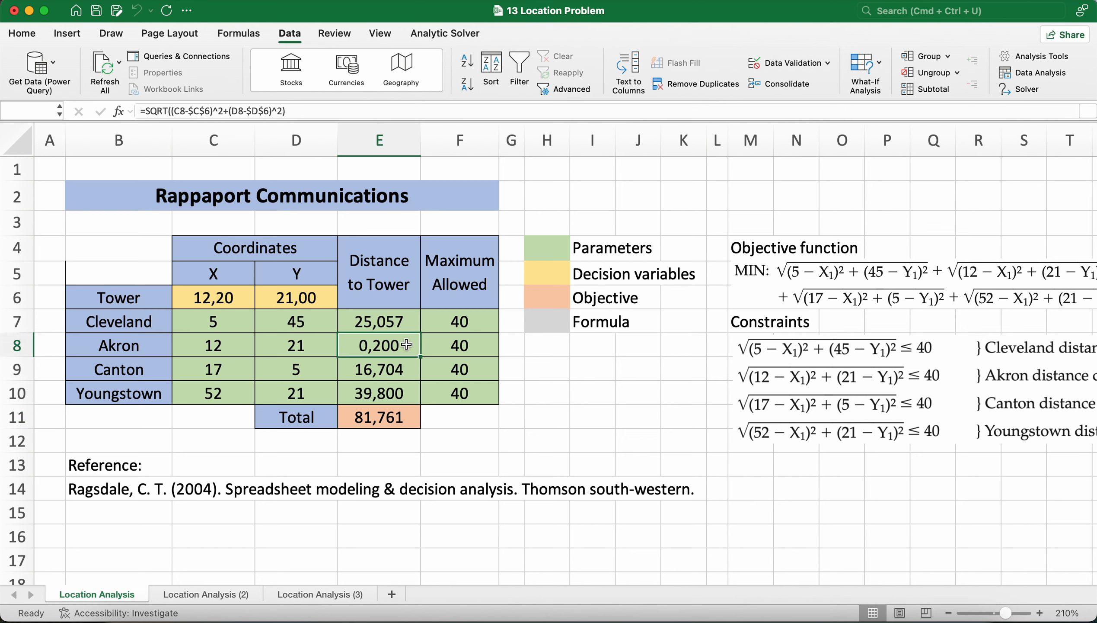
left_click(407, 366)
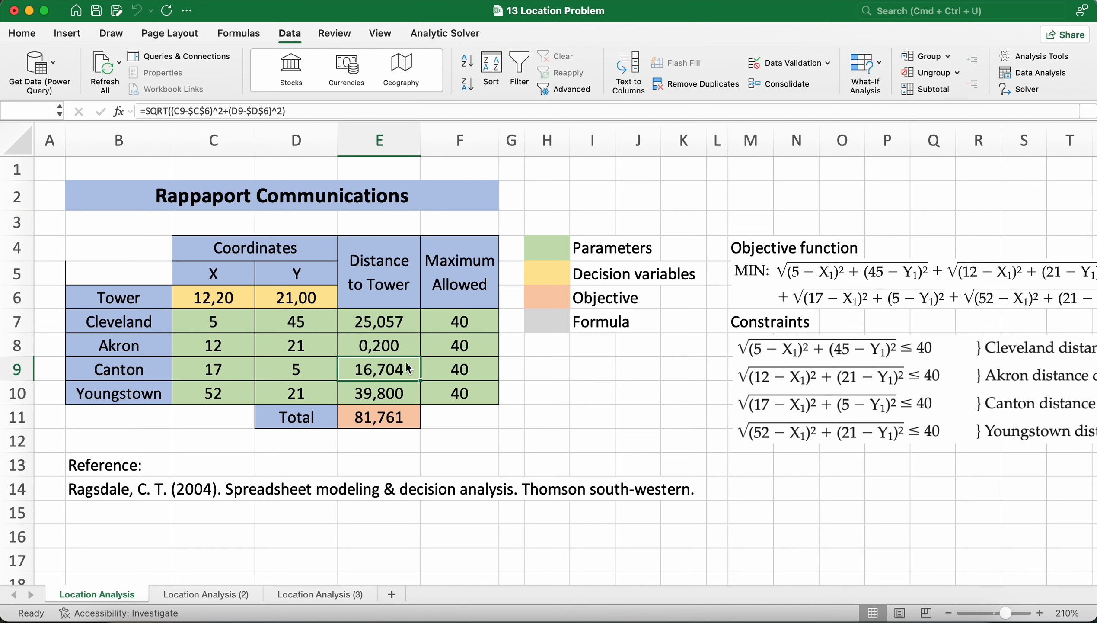
left_click(462, 417)
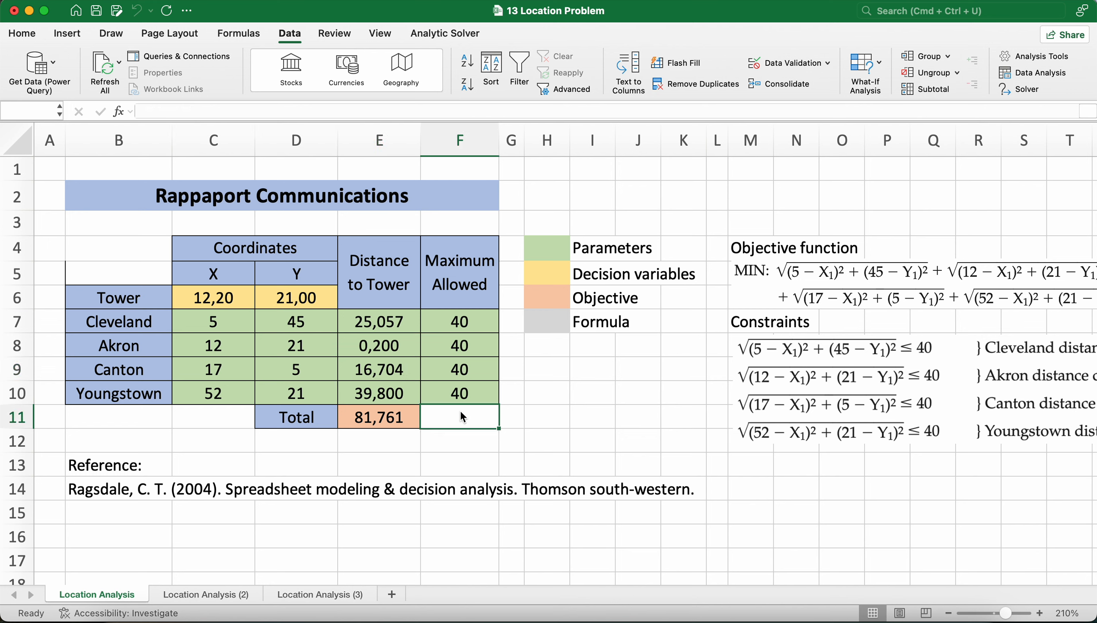
left_click_drag(219, 297, 292, 298)
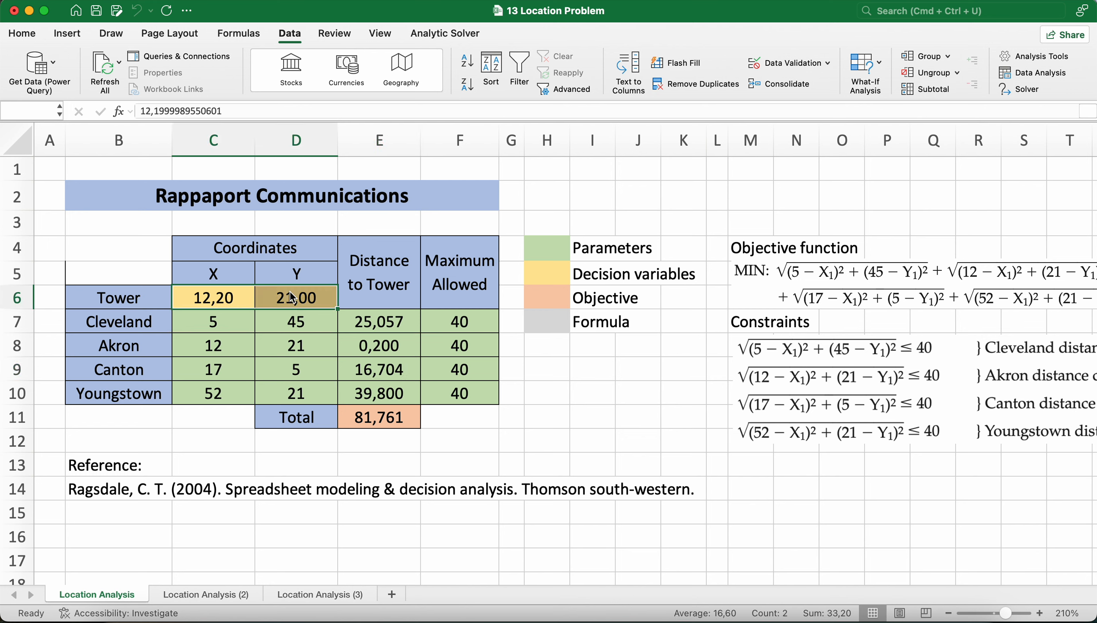